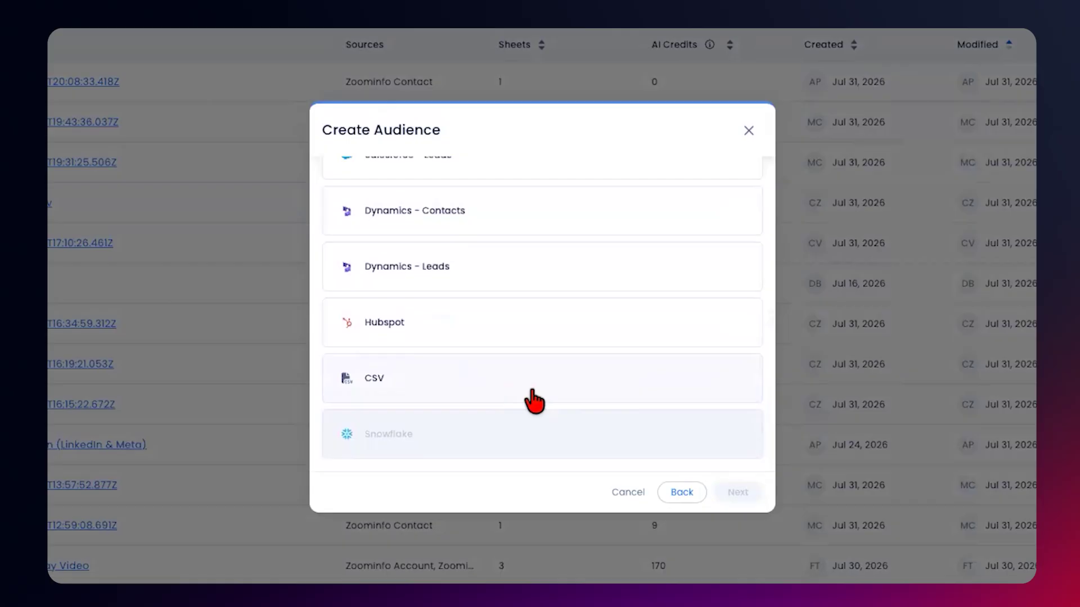
- Choose CSV as the audience source, upload Dreamforce Leads.csv from the Downloads folder and continue to field mapping
left_click(532, 394)
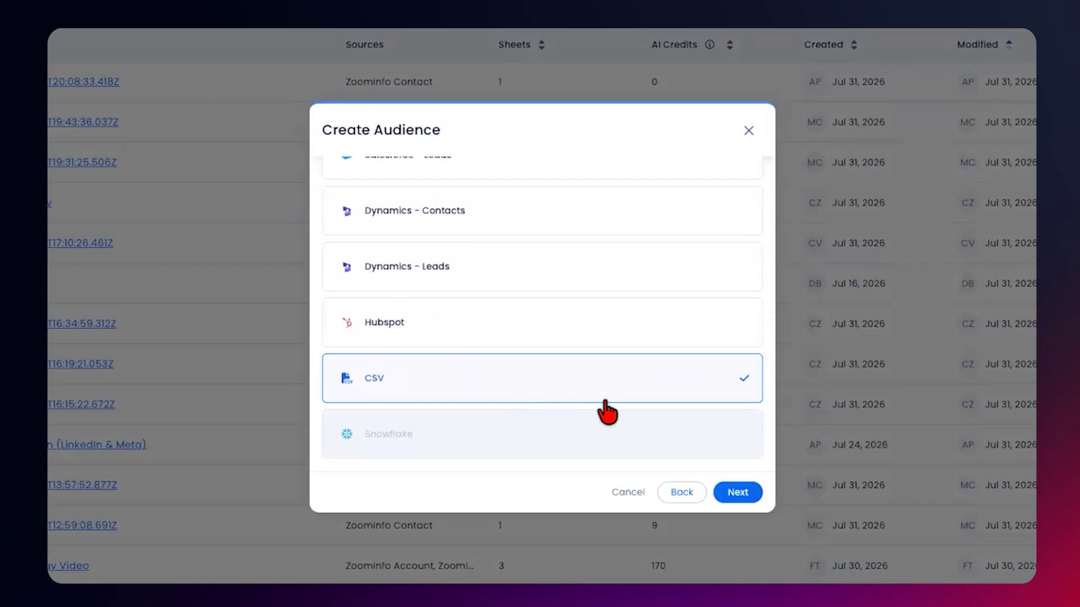
left_click(737, 493)
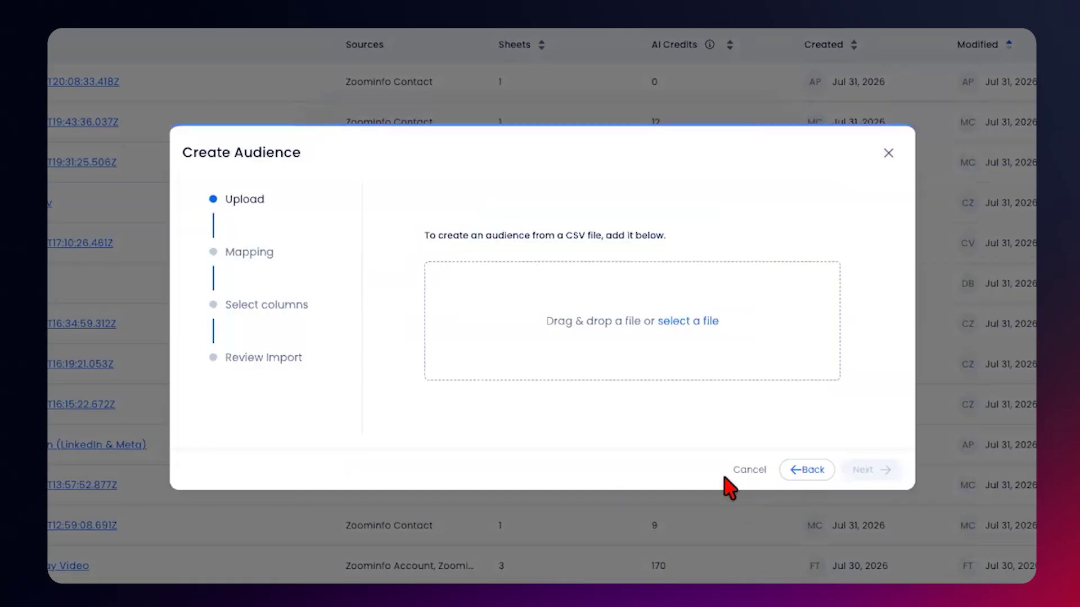
left_click(700, 325)
left_click(472, 236)
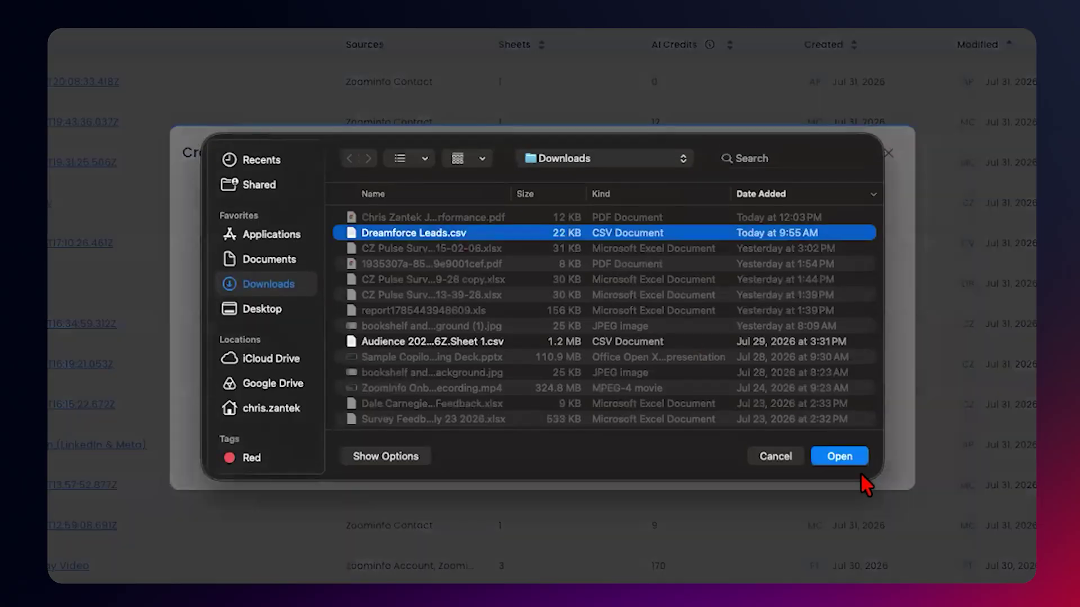
left_click(849, 462)
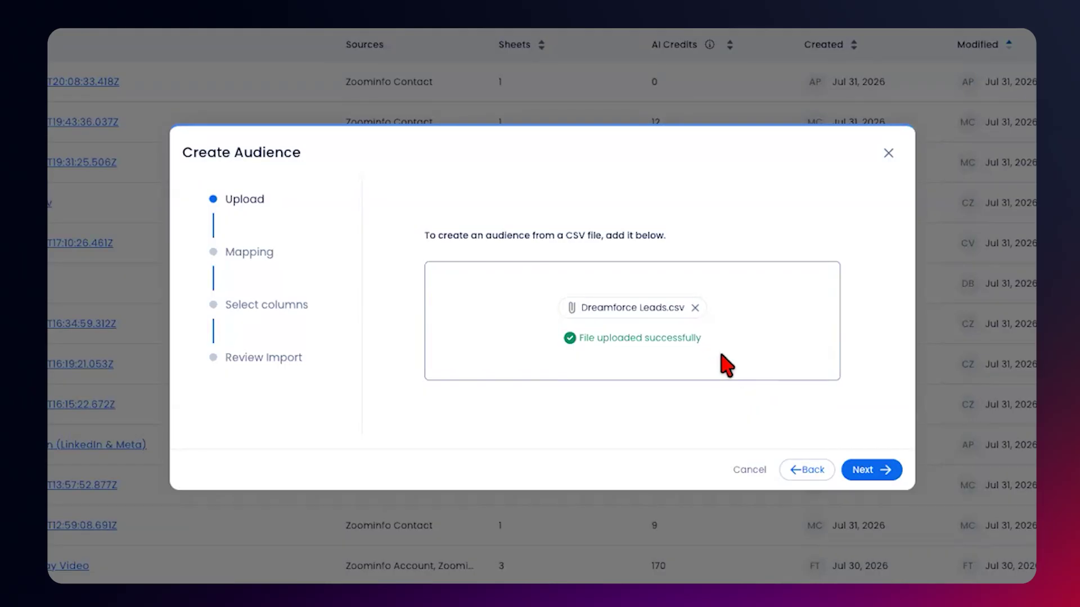
left_click(897, 481)
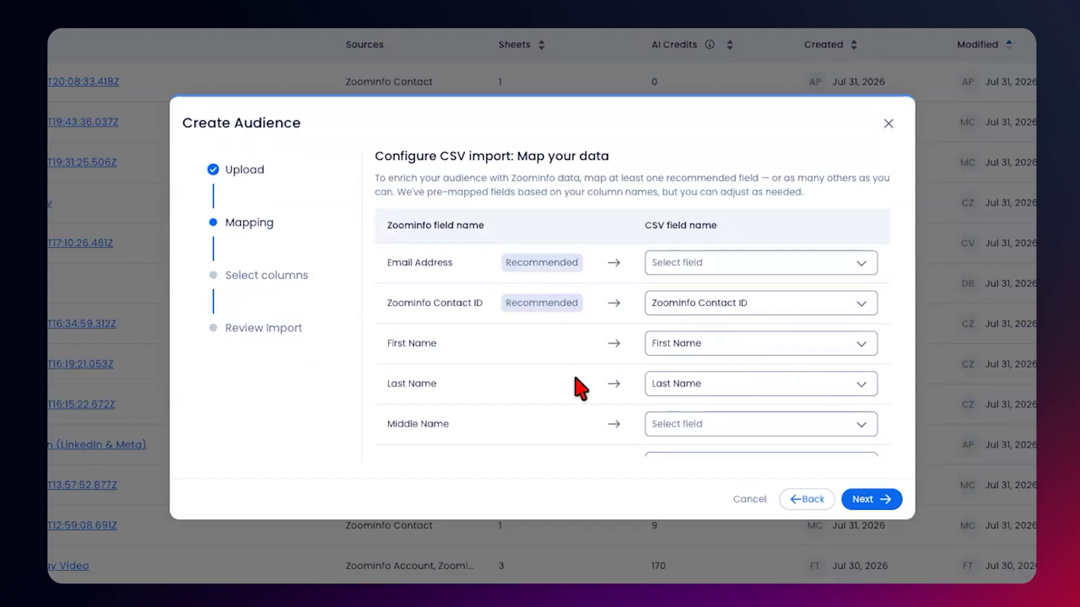
- Review the pre-mapped ZoomInfo and CSV fields and accept the mapping as it is
scroll(574, 380, "down", 3)
scroll(576, 382, "down", 5)
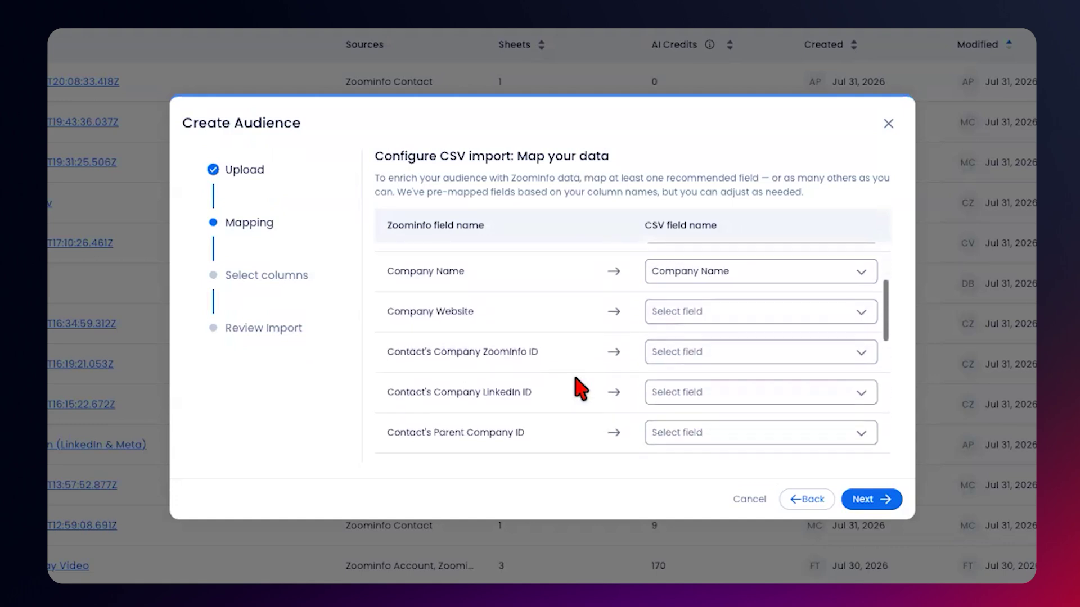
scroll(580, 388, "up", 8)
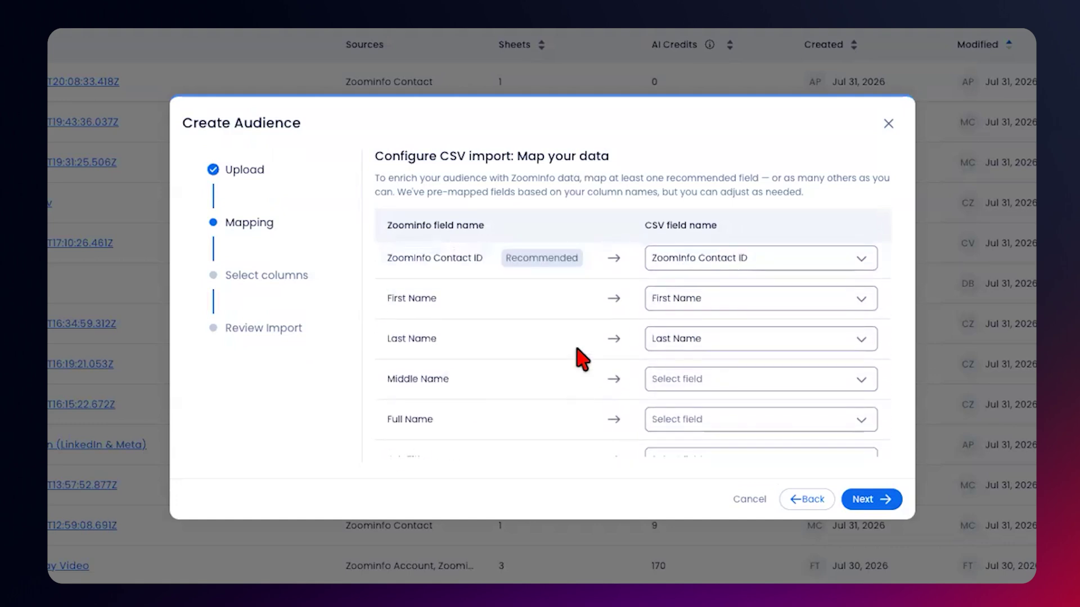
left_click(881, 503)
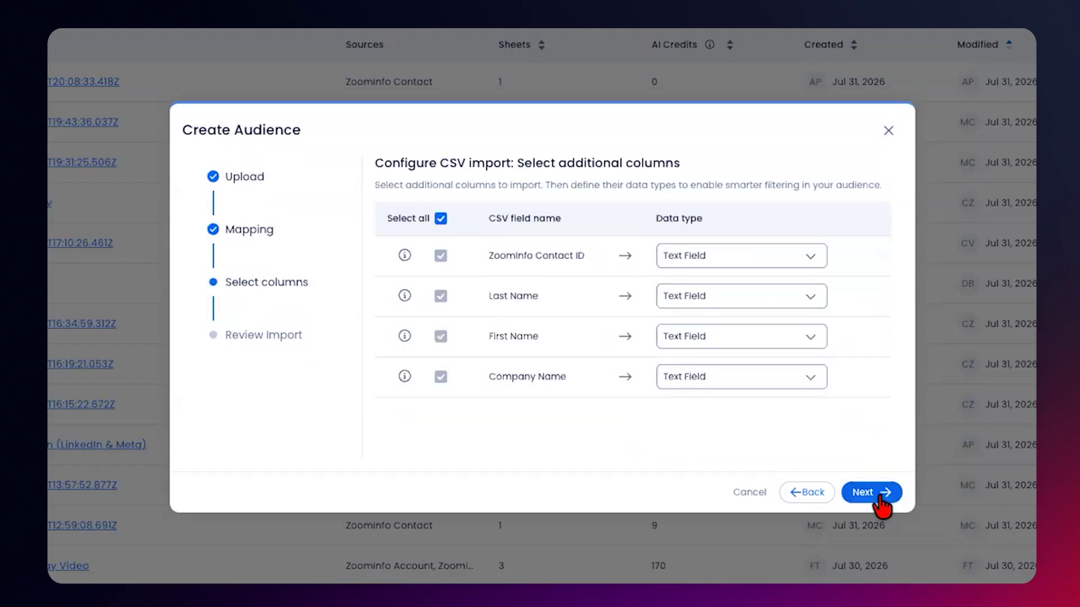
- Check the data type options for the Last Name column, keep Text Field and complete the CSV import
left_click(738, 311)
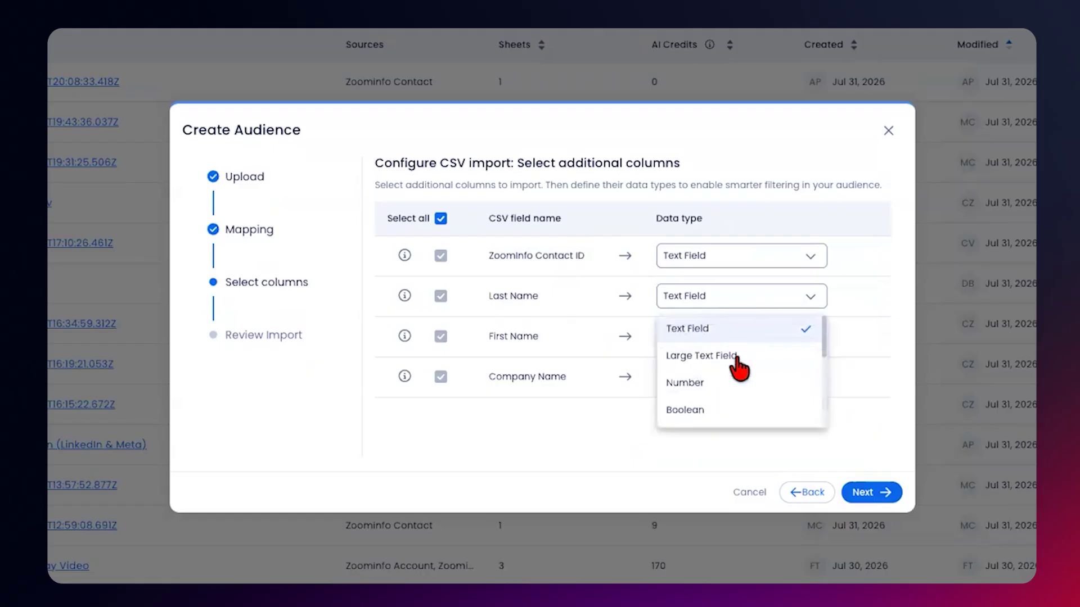
left_click(599, 344)
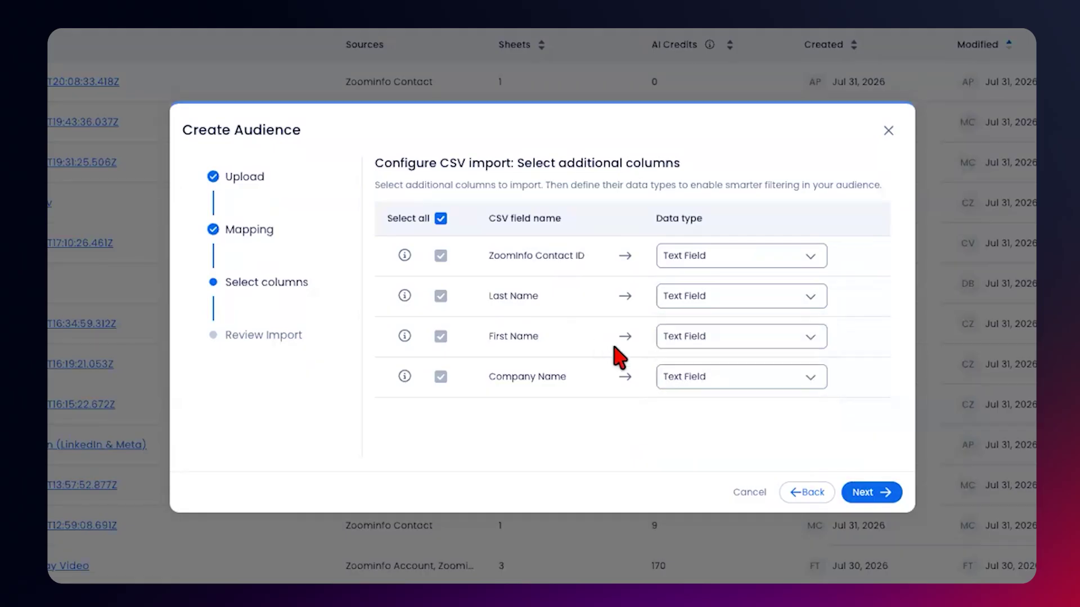
left_click(867, 495)
left_click(867, 495)
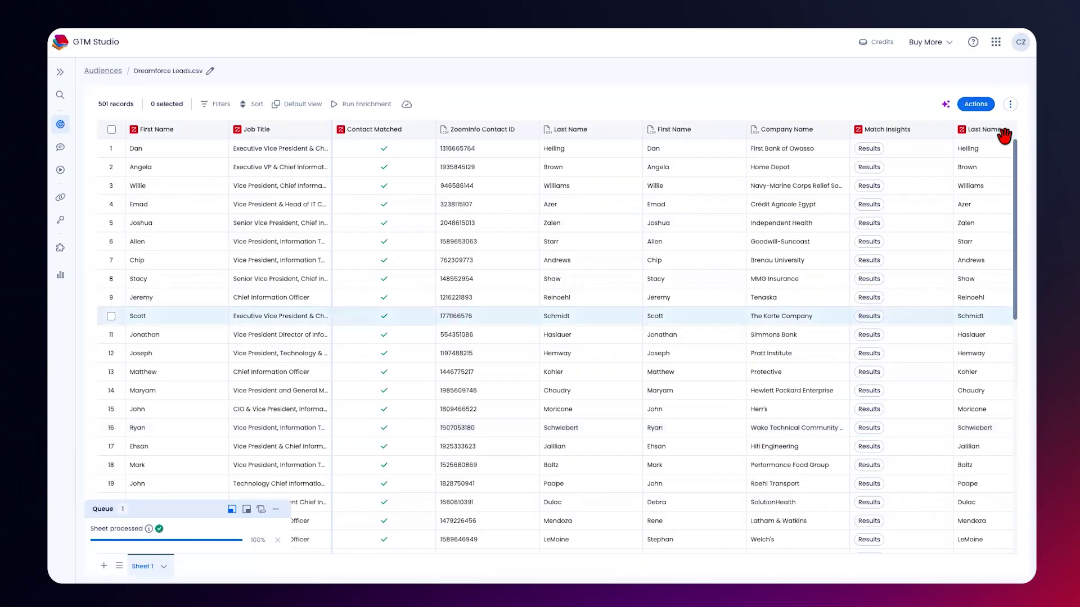
- Set up an enrichment from 25+ vendors with waterfall for Business Email, Direct Phone and Mobile Phone
left_click(977, 106)
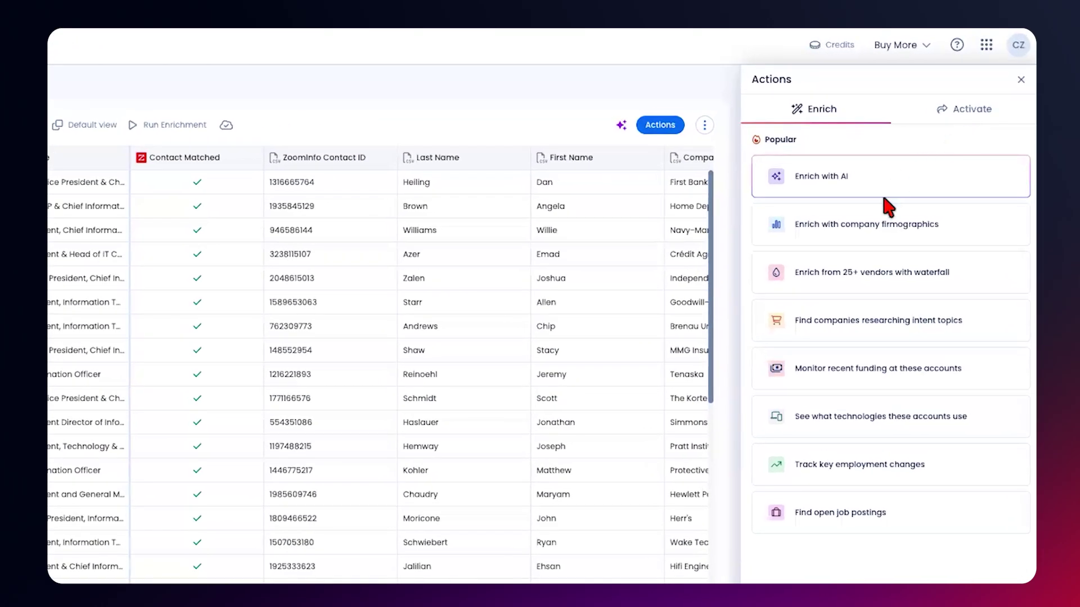
left_click(873, 276)
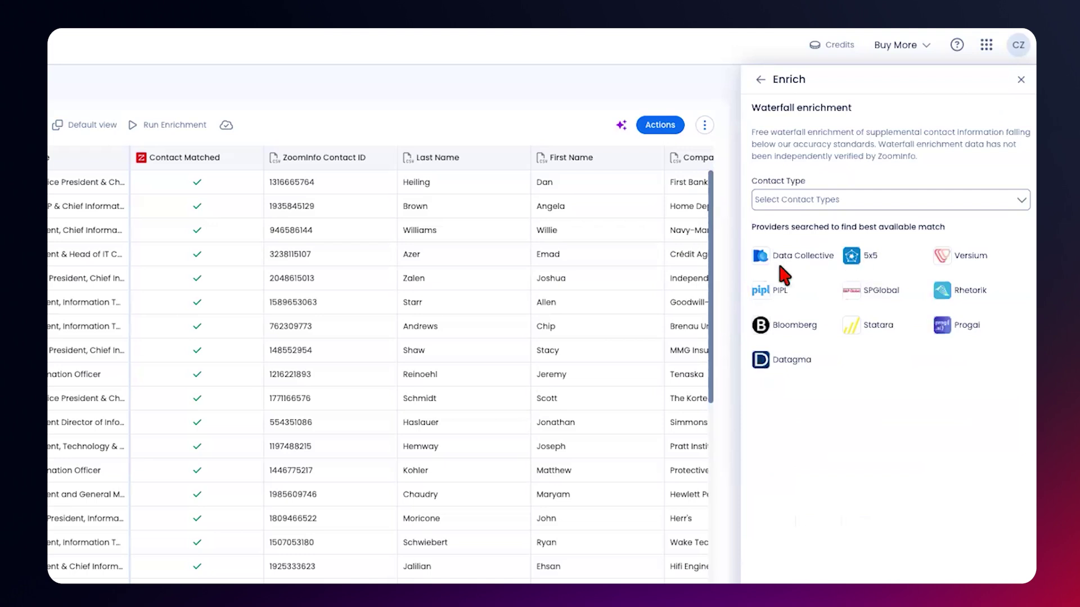
left_click(902, 202)
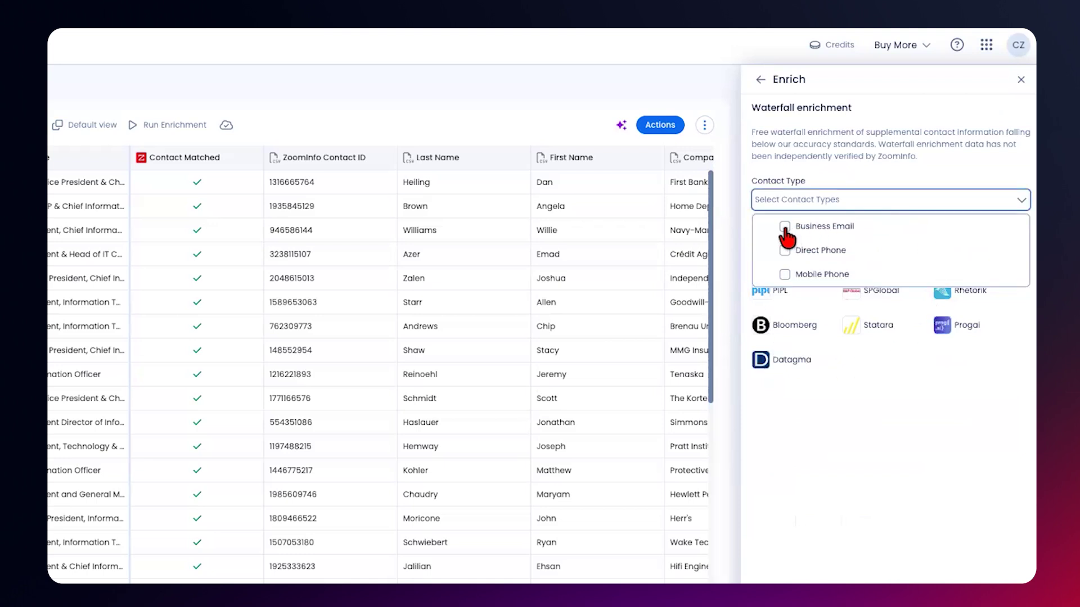
left_click(784, 227)
left_click(784, 251)
left_click(785, 274)
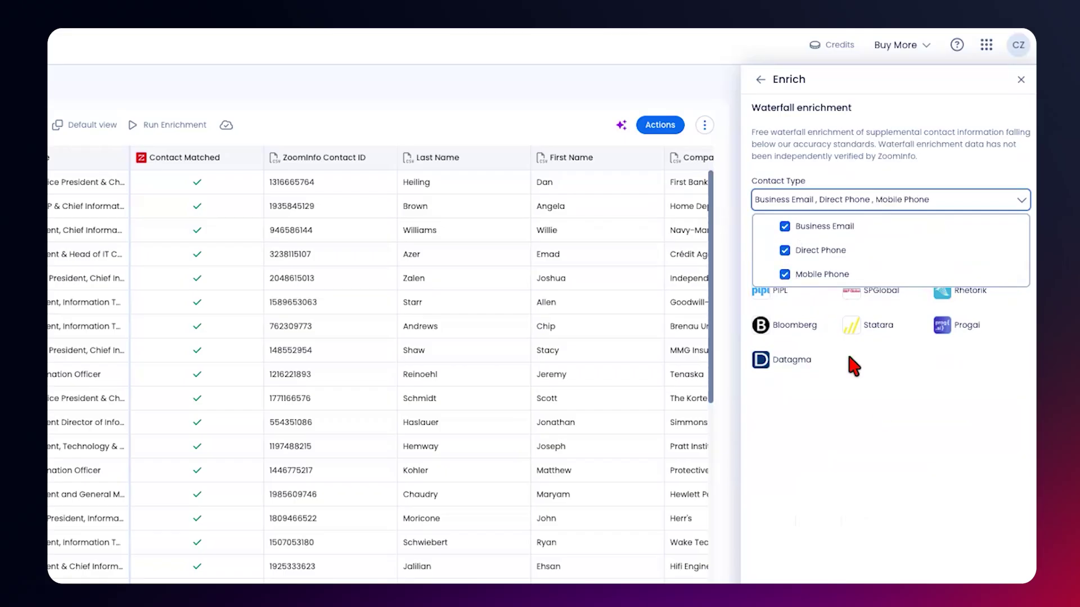
left_click(889, 510)
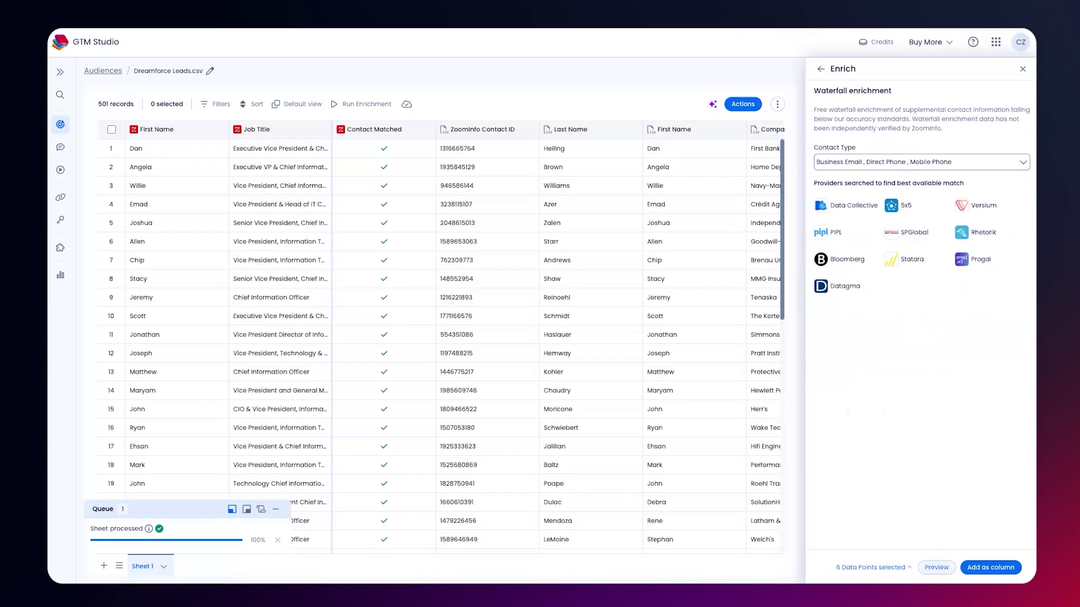
- Preview the waterfall enrichment, review its email and phone columns, and add them to the sheet
left_click(936, 567)
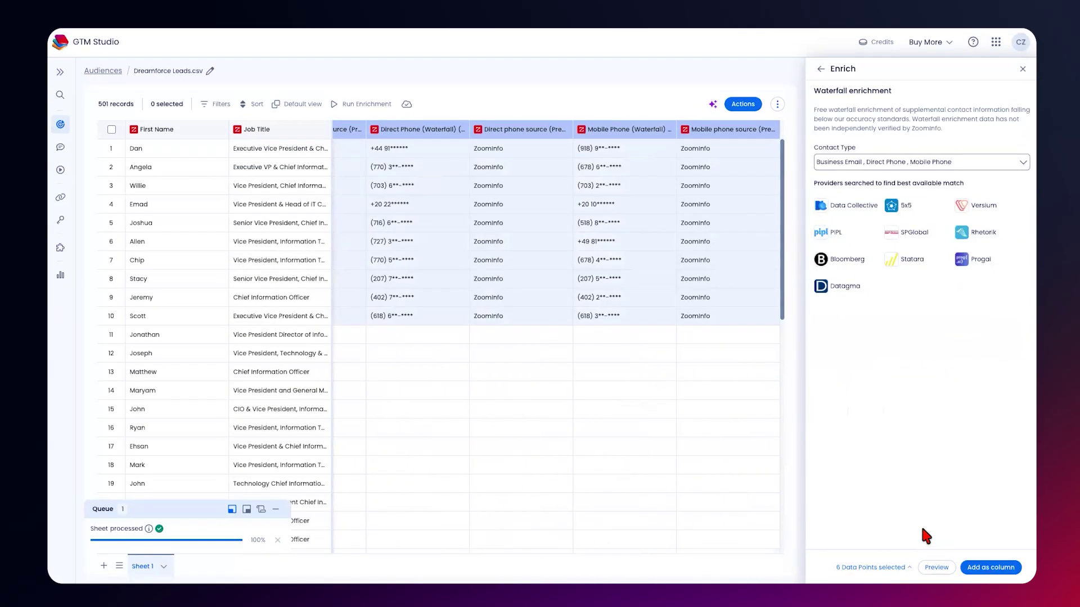
scroll(734, 329, "left", 3)
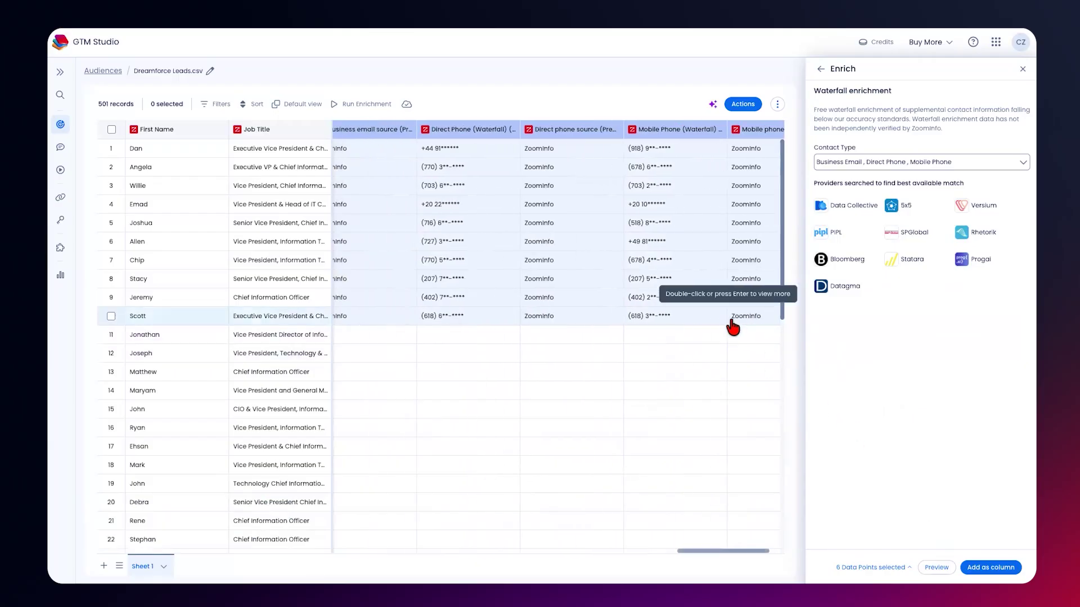
scroll(734, 328, "left", 1)
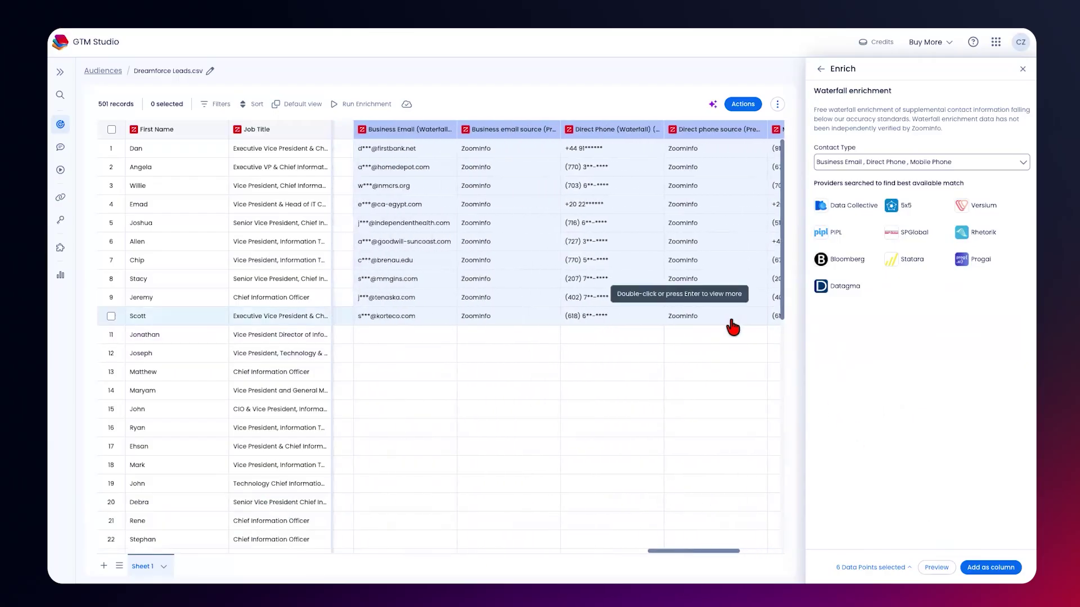
scroll(734, 325, "right", 3)
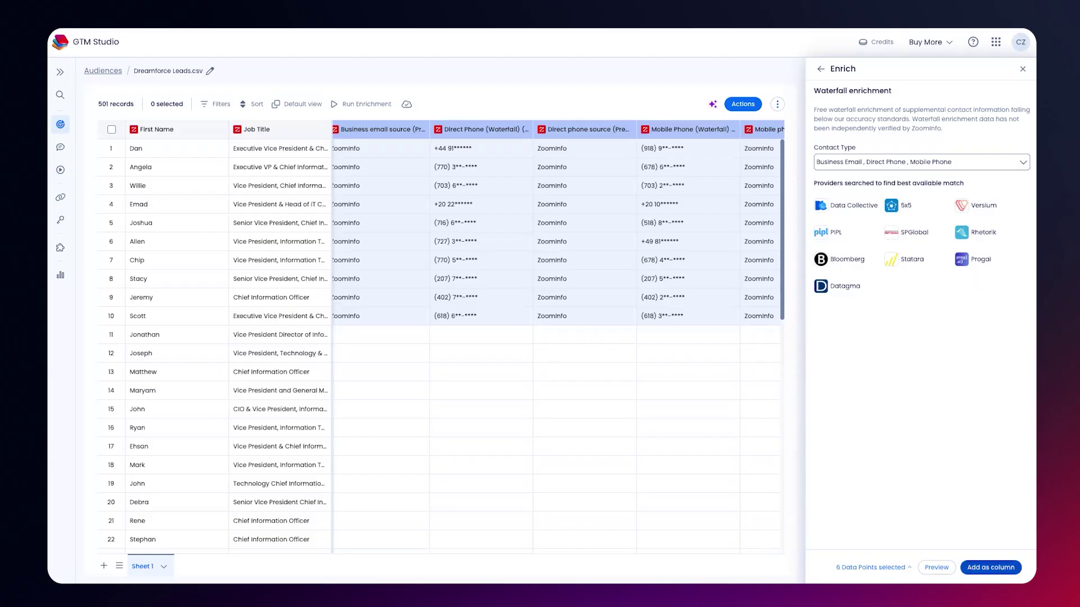
left_click(990, 567)
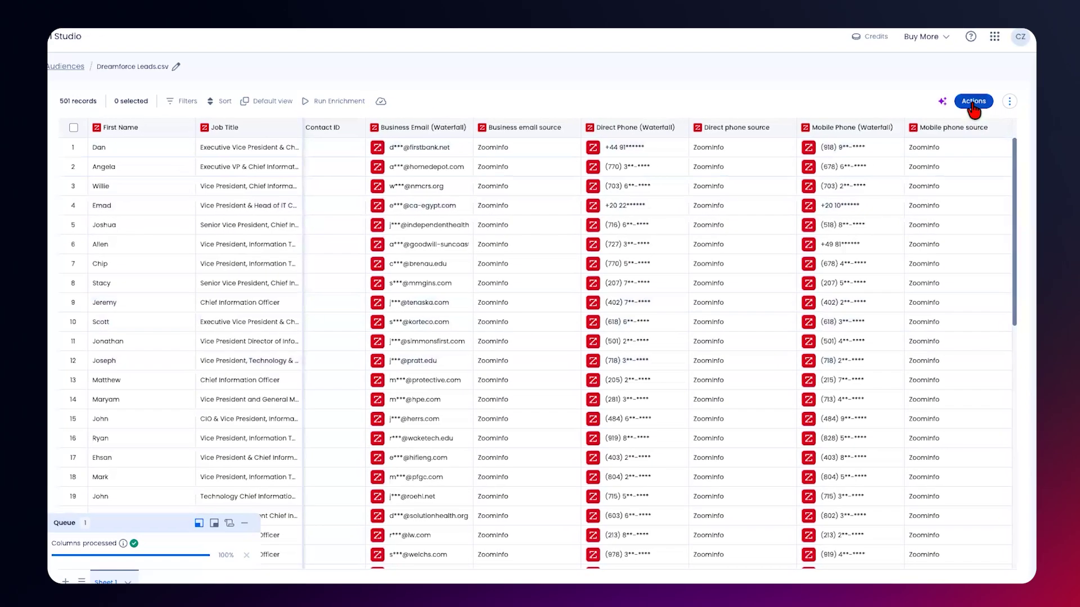
- Search all enrichments for "fit" and open the Account Fit Score enrichment
left_click(973, 103)
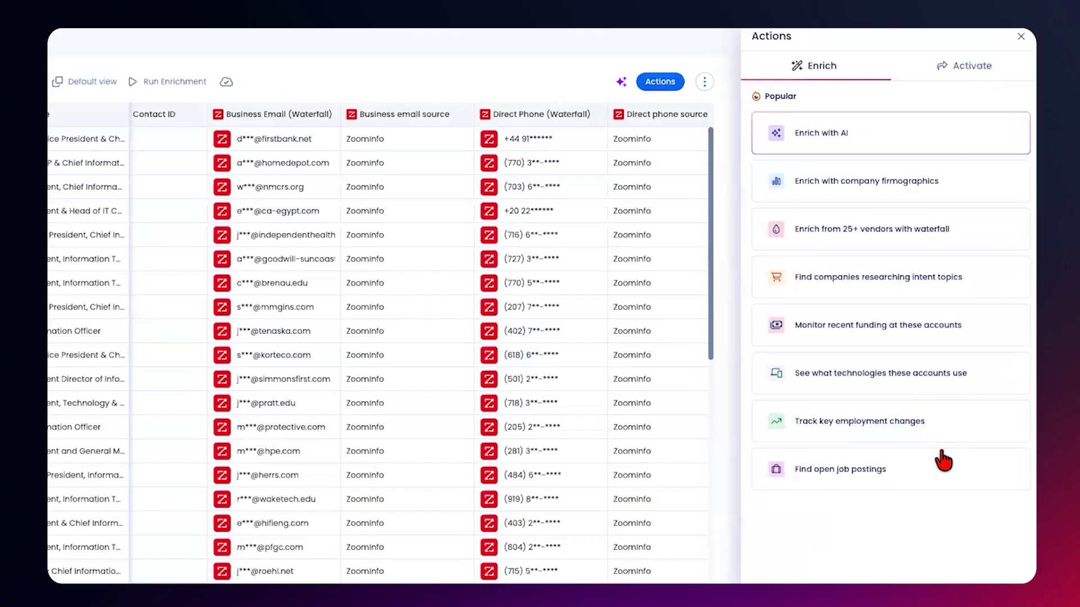
left_click(917, 565)
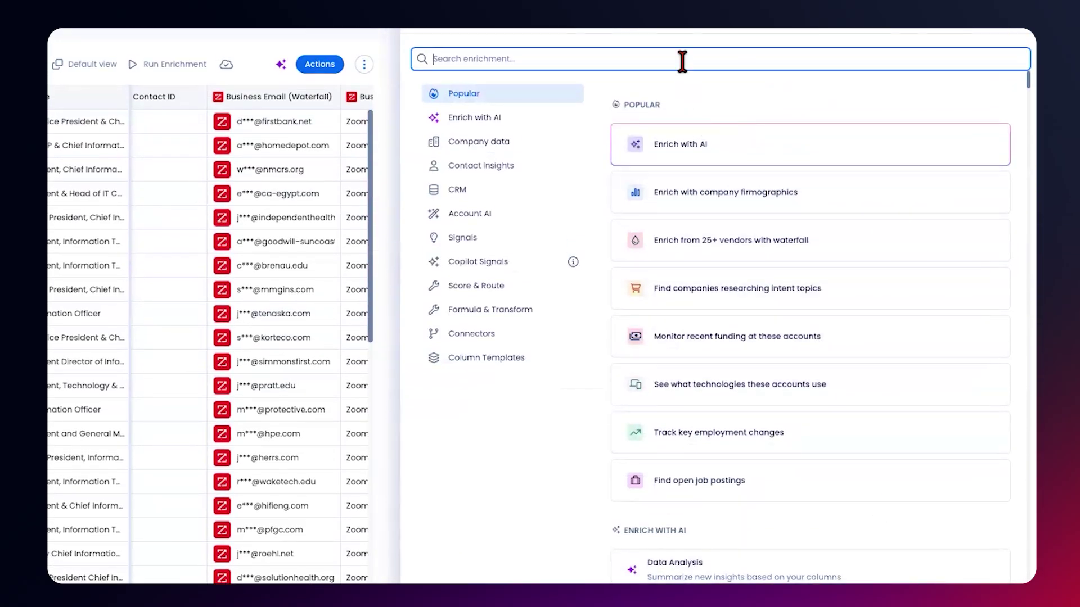
type("fit")
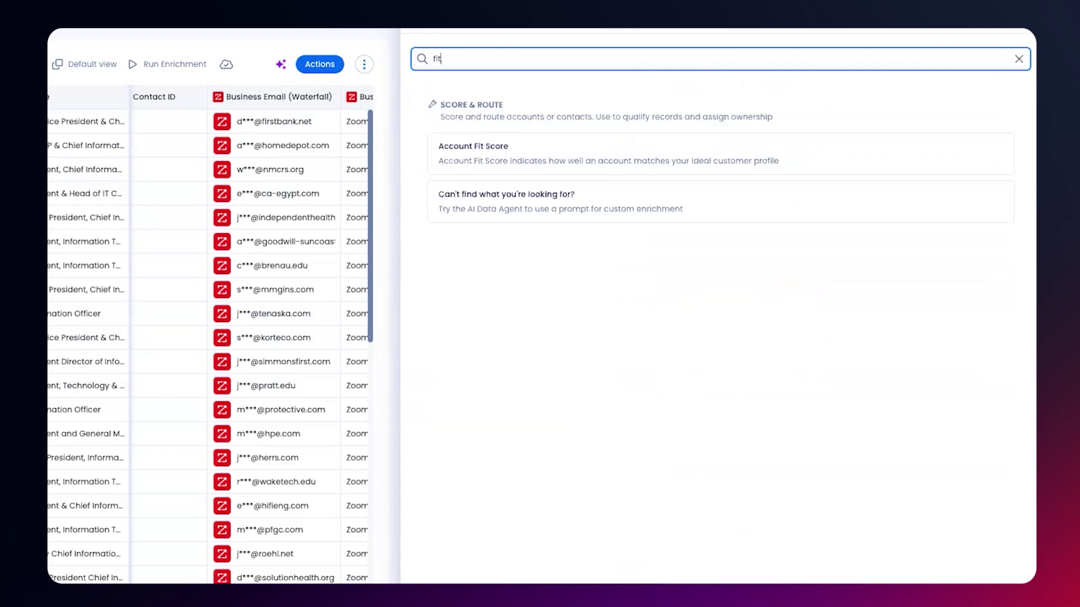
left_click(679, 177)
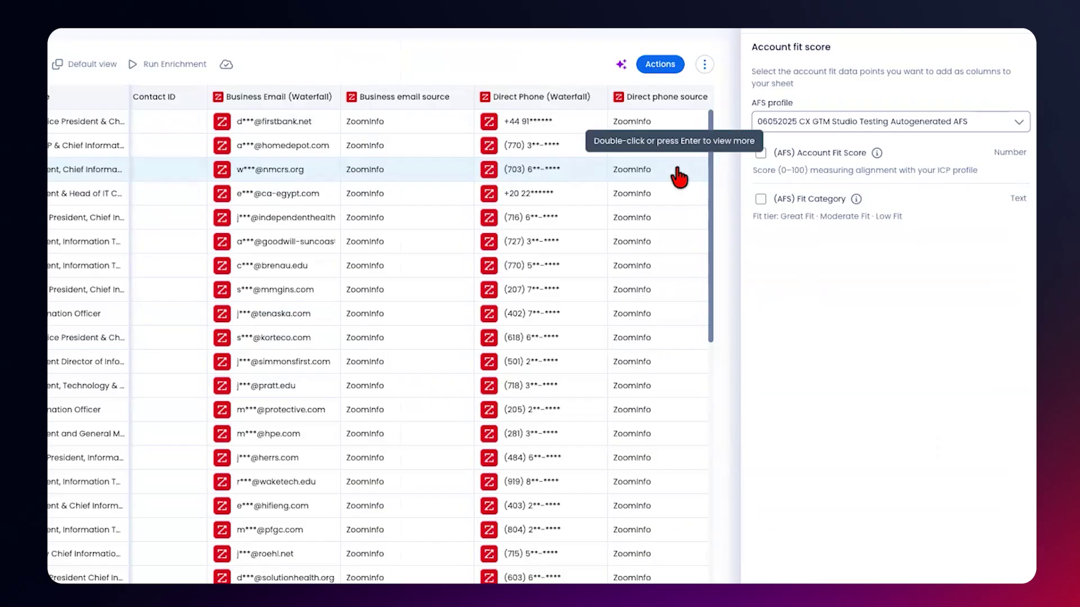
- Add (AFS) Account Fit Score as a column and sort the sheet by it in descending order
left_click(760, 153)
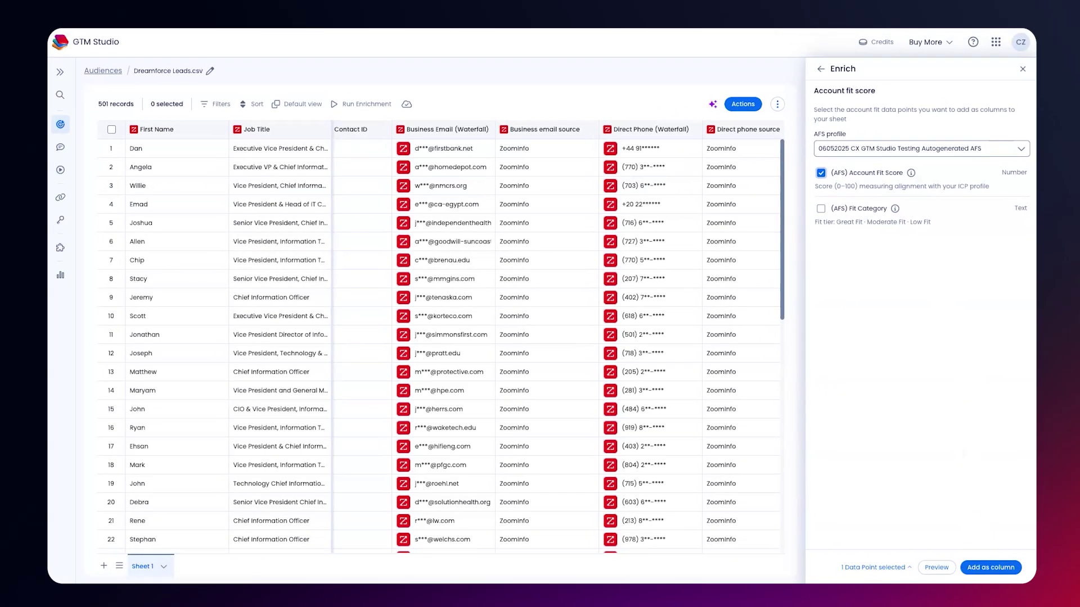
left_click(990, 567)
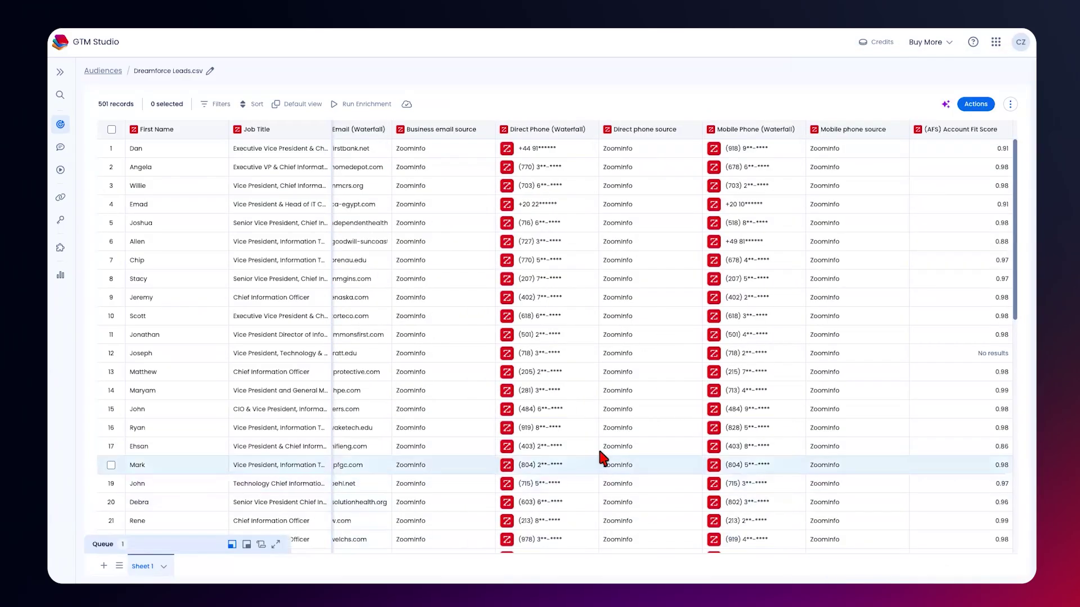
left_click(956, 130)
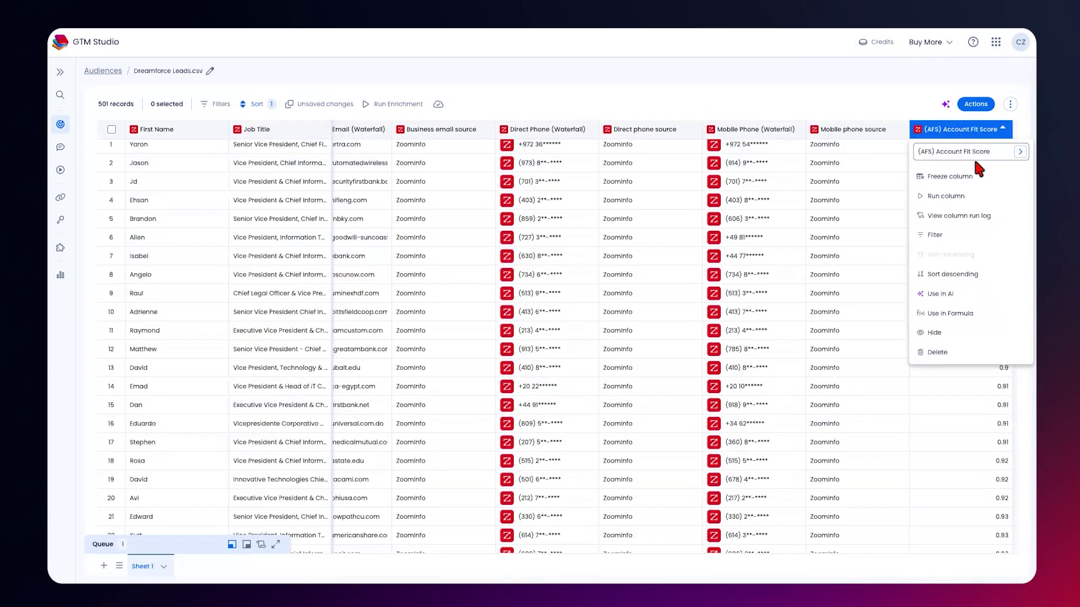
left_click(968, 274)
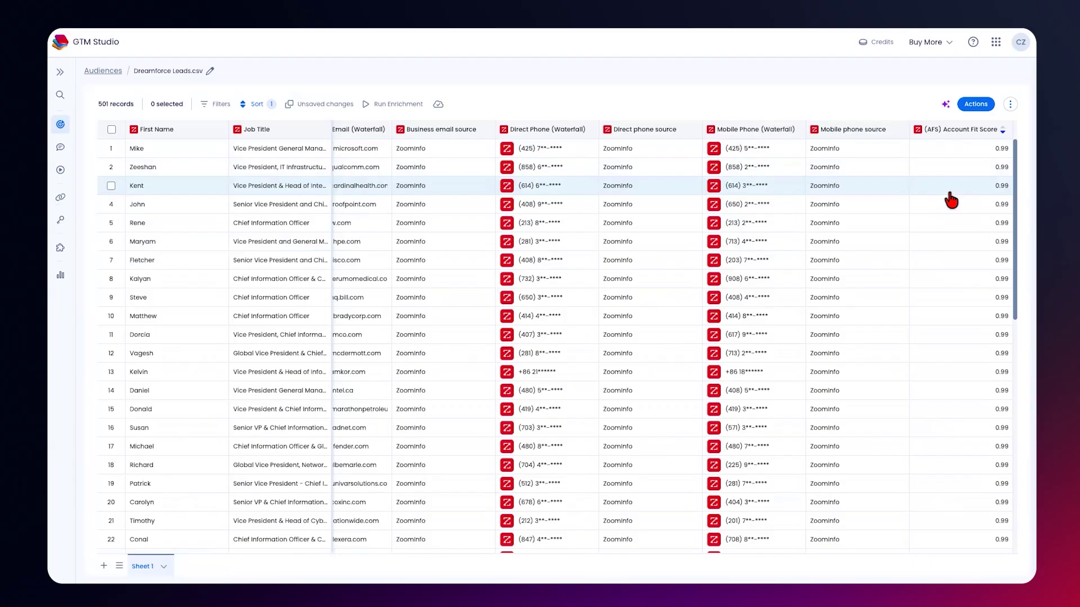
- Start exporting the entire sheet to Salesforce as Contact records, continuing to the export settings
left_click(973, 107)
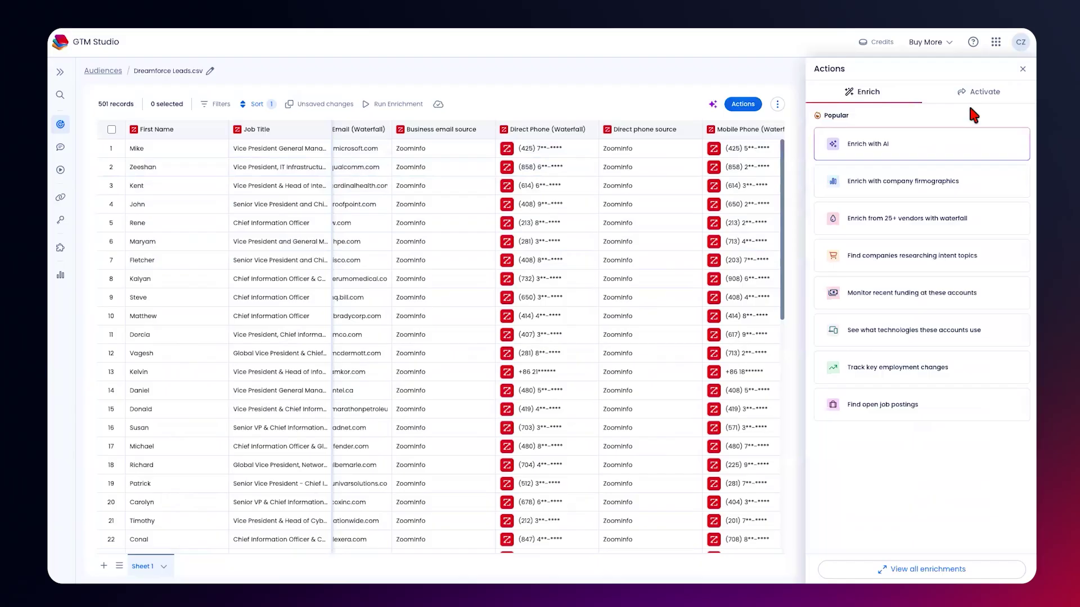
left_click(977, 95)
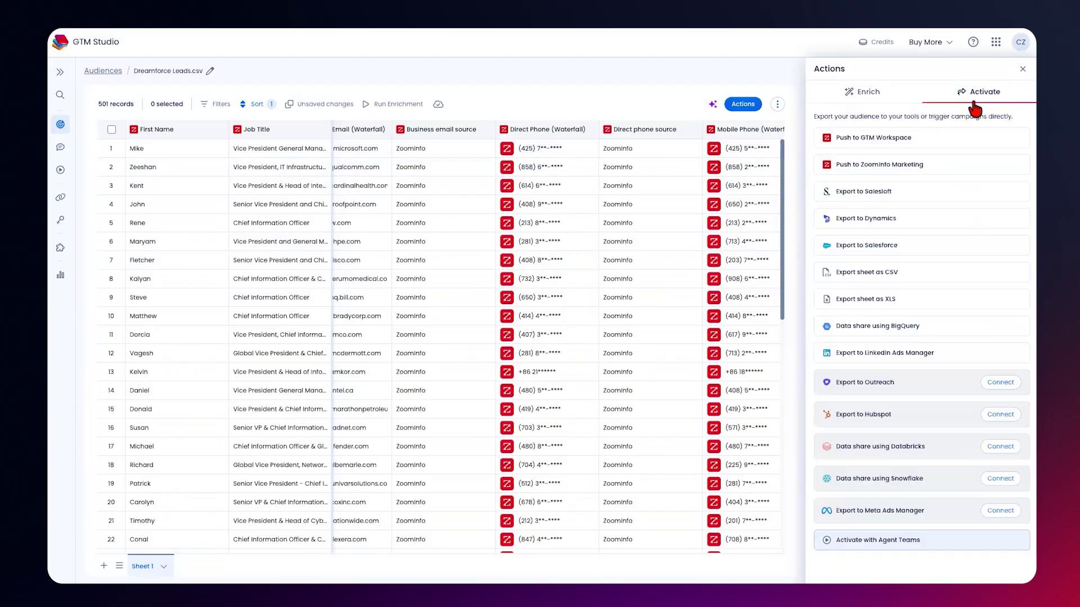
left_click(919, 250)
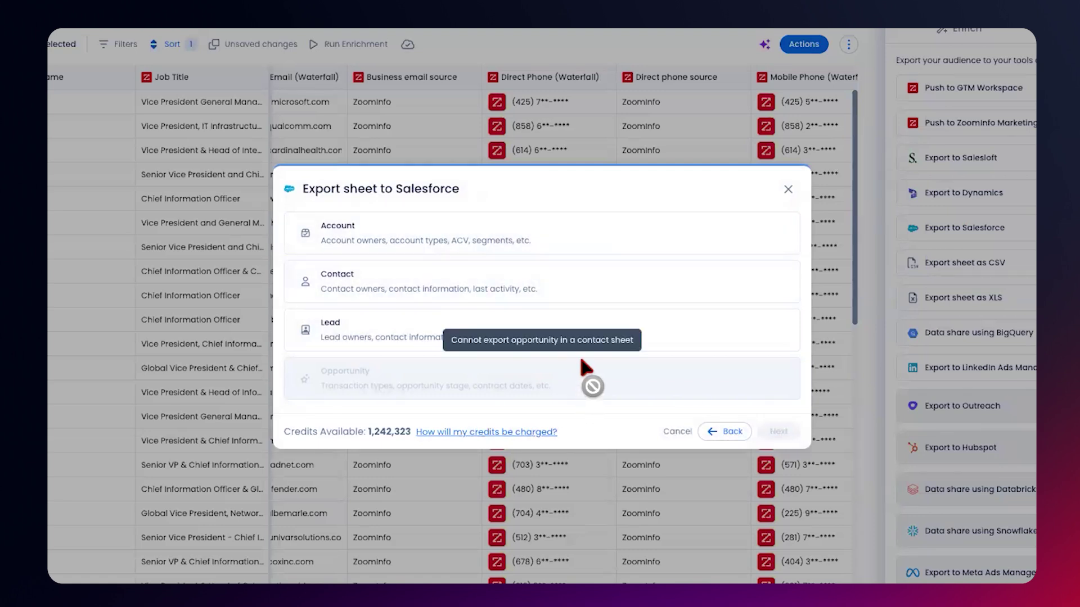
left_click(502, 297)
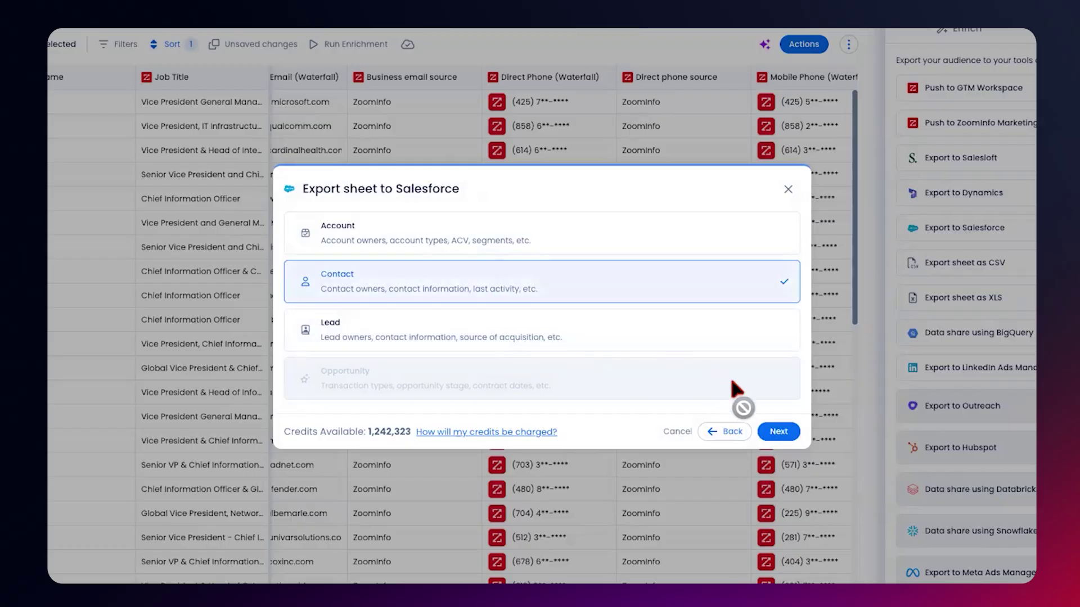
left_click(779, 431)
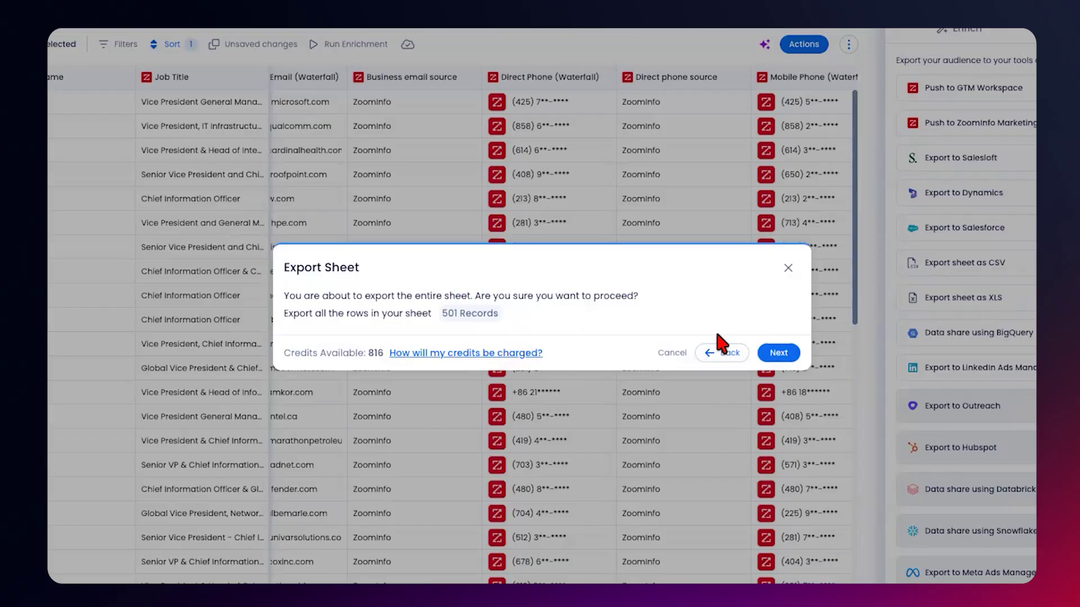
left_click(778, 353)
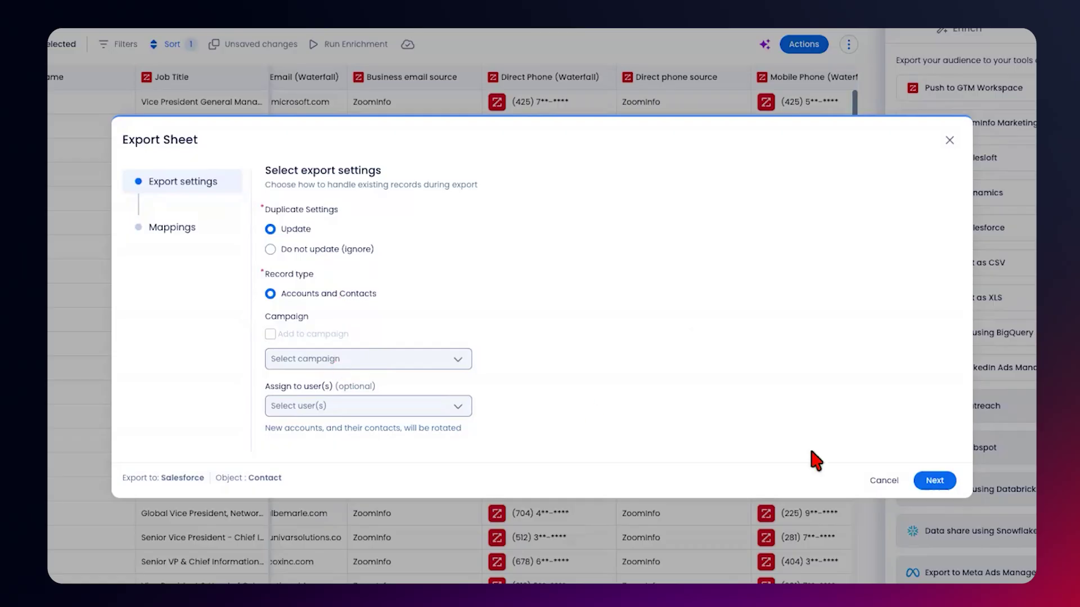
- Continue to the mappings with the default export settings and map the Business Email (Waterfall) column to the Salesforce Email field
left_click(947, 480)
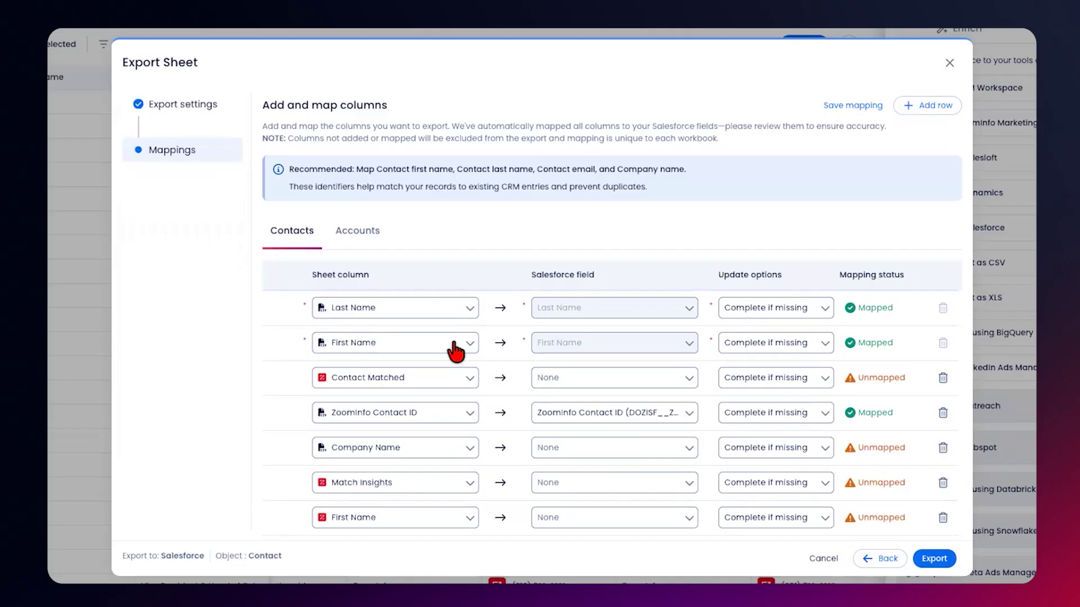
scroll(455, 354, "down", 6)
scroll(456, 351, "down", 4)
scroll(456, 351, "down", 1)
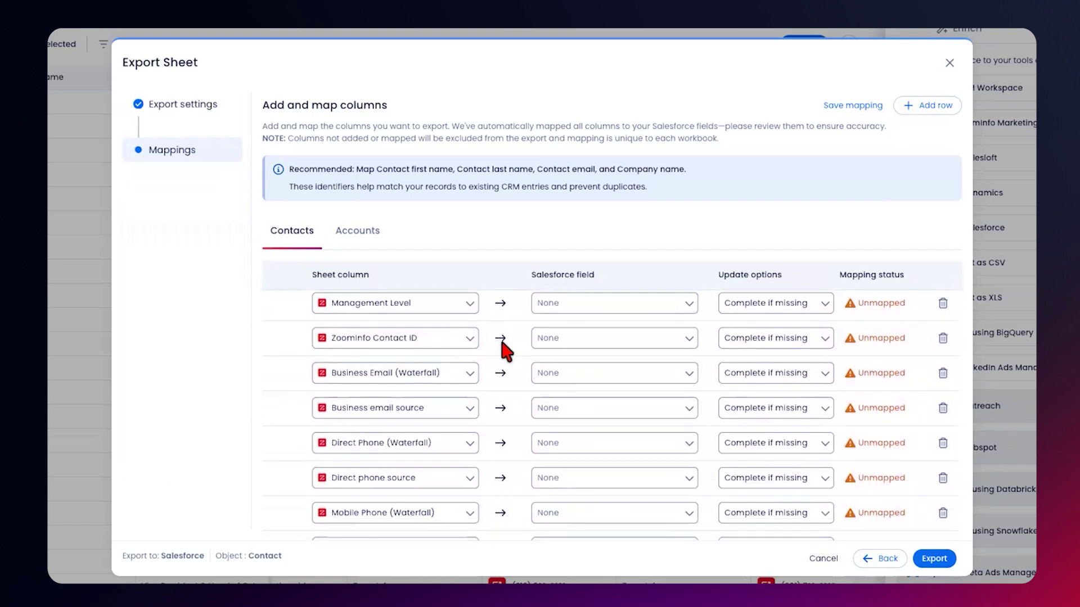
scroll(562, 358, "down", 1)
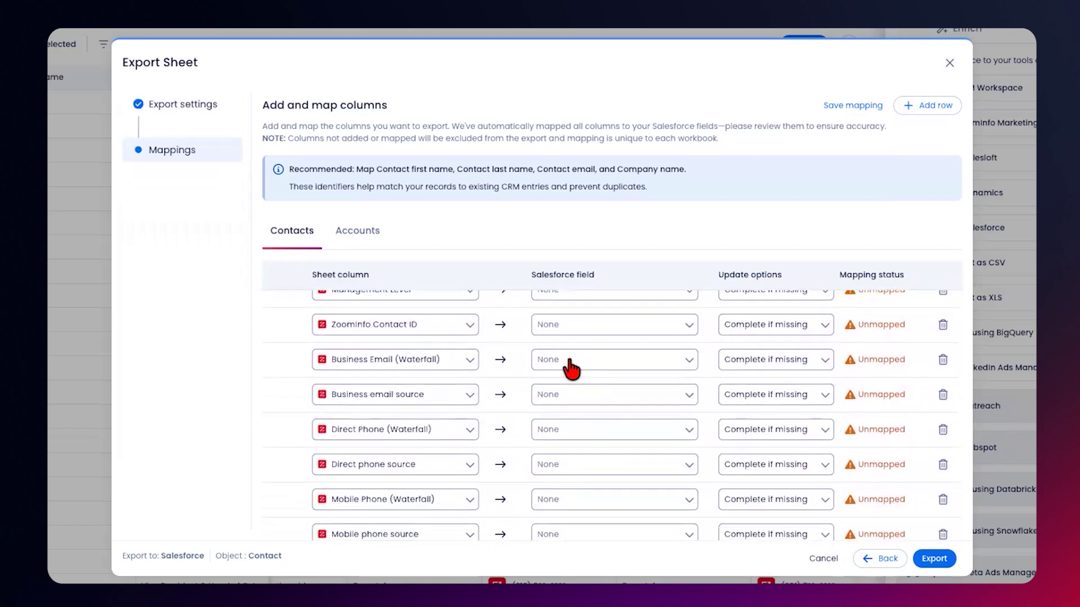
left_click(569, 362)
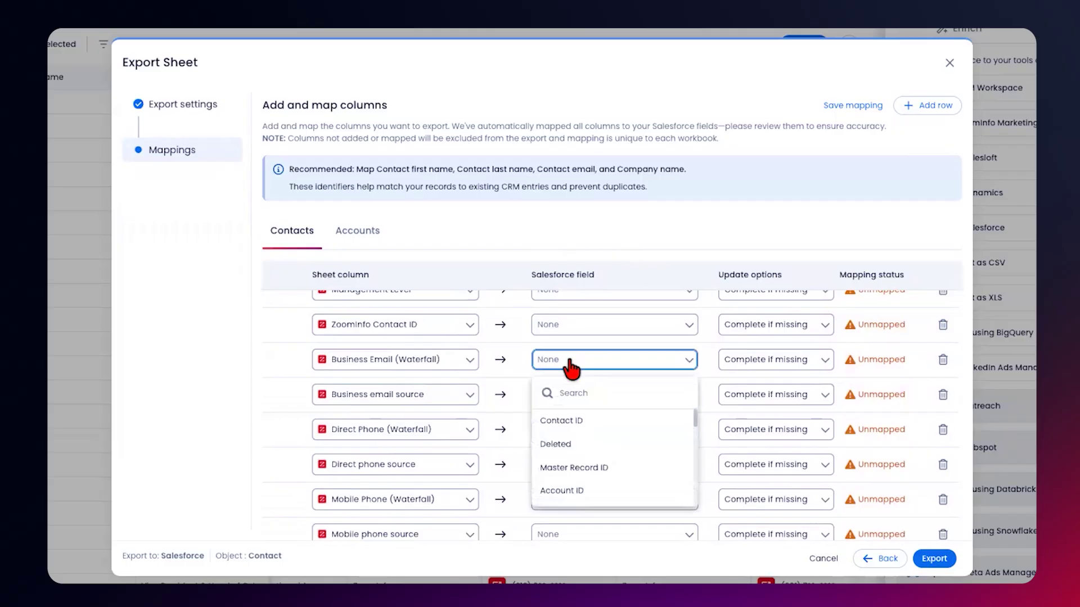
left_click(602, 394)
type("email")
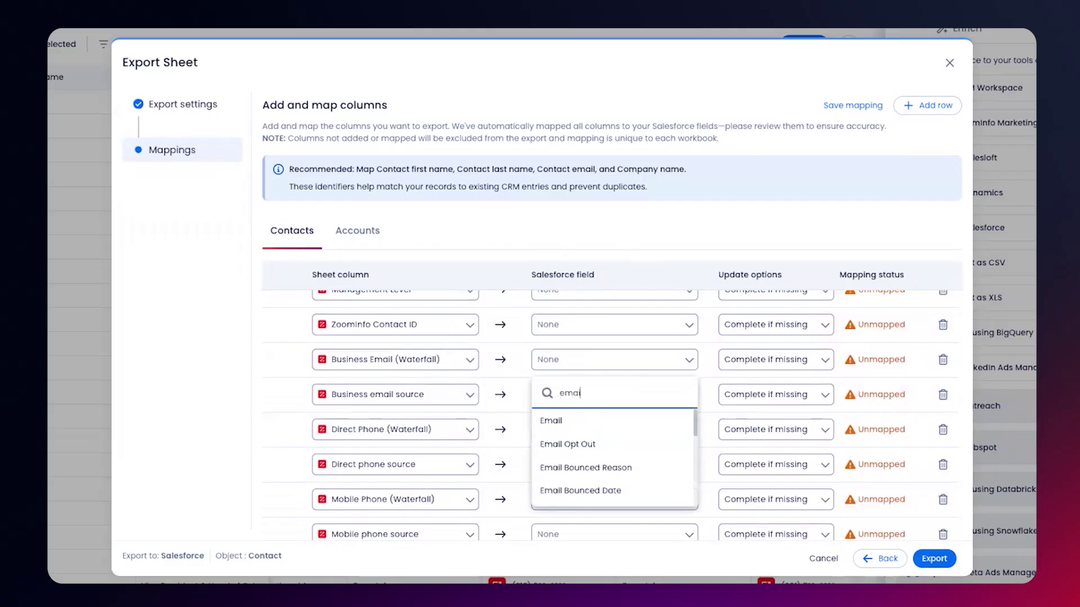
left_click(600, 420)
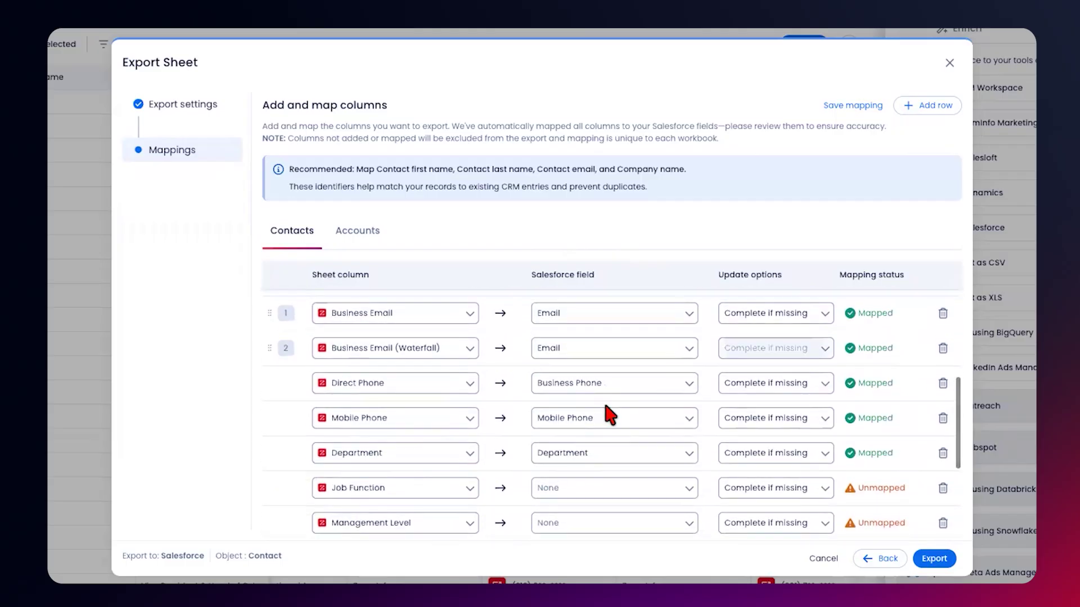
- Map the Direct Phone (Waterfall) column to the Salesforce Business Phone field
scroll(605, 427, "down", 5)
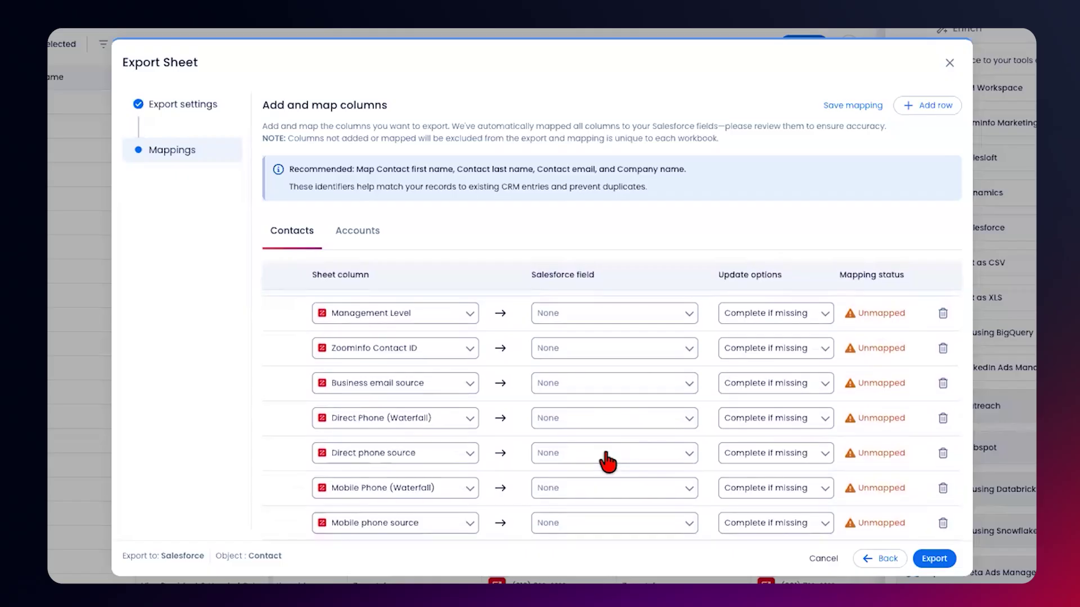
left_click(605, 423)
type("phone")
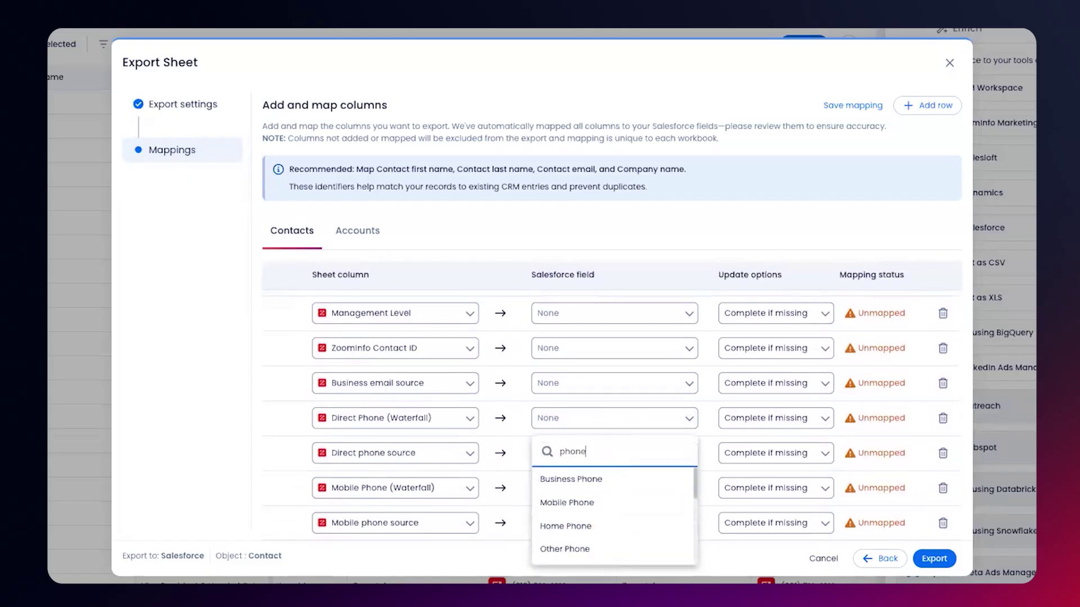
left_click(606, 481)
- Map the Mobile Phone (Waterfall) column to the Salesforce Mobile Phone field
scroll(597, 462, "down", 4)
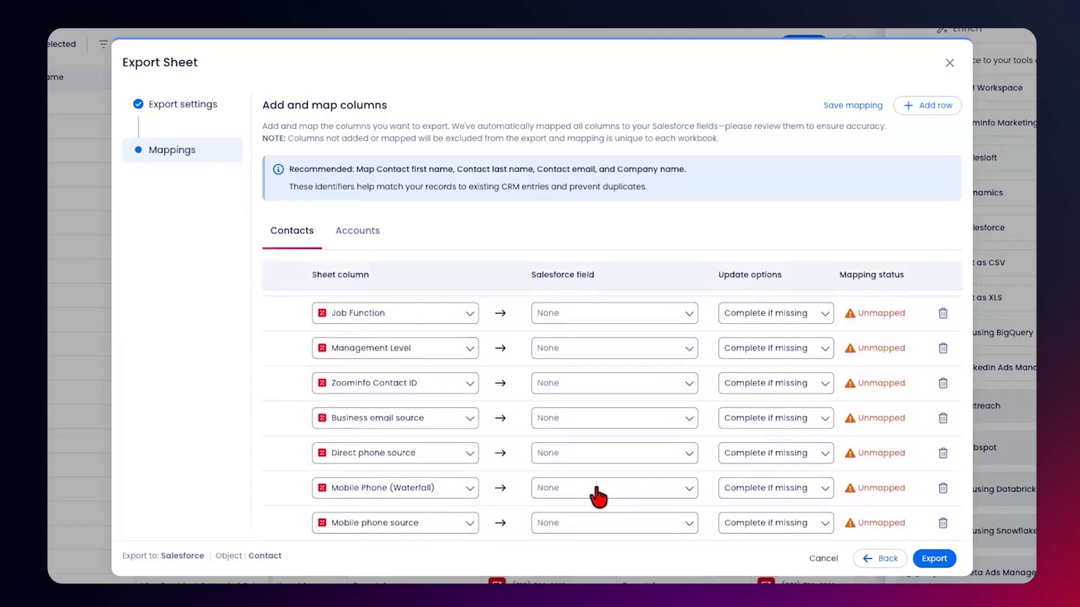
left_click(596, 488)
type("mobi")
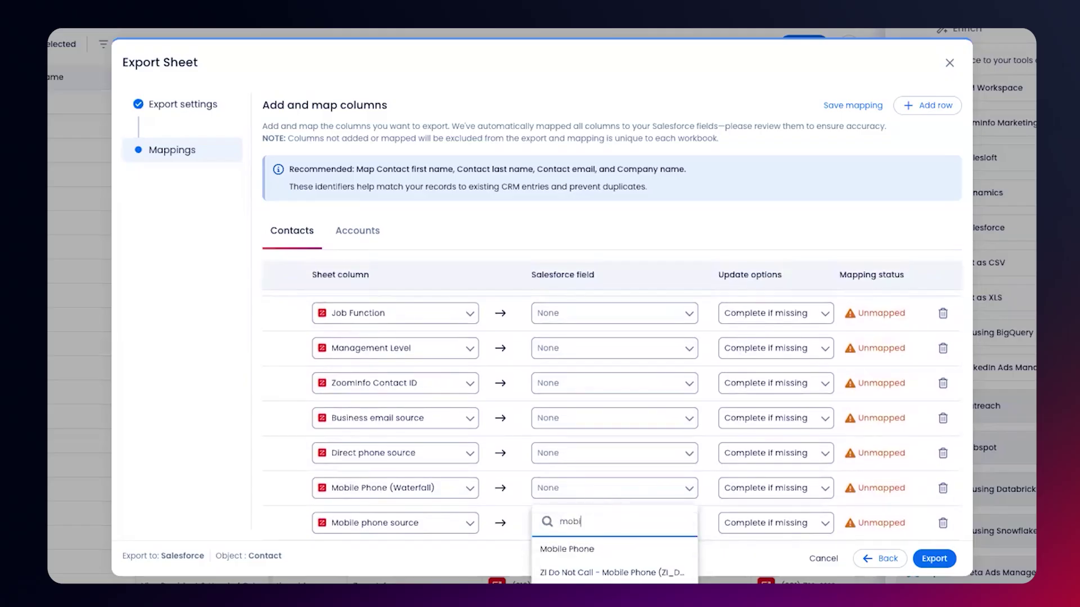
type("le")
left_click(618, 549)
- Export the sheet to Salesforce, leaving the remaining unmapped fields out of the export
scroll(637, 538, "down", 2)
left_click(935, 558)
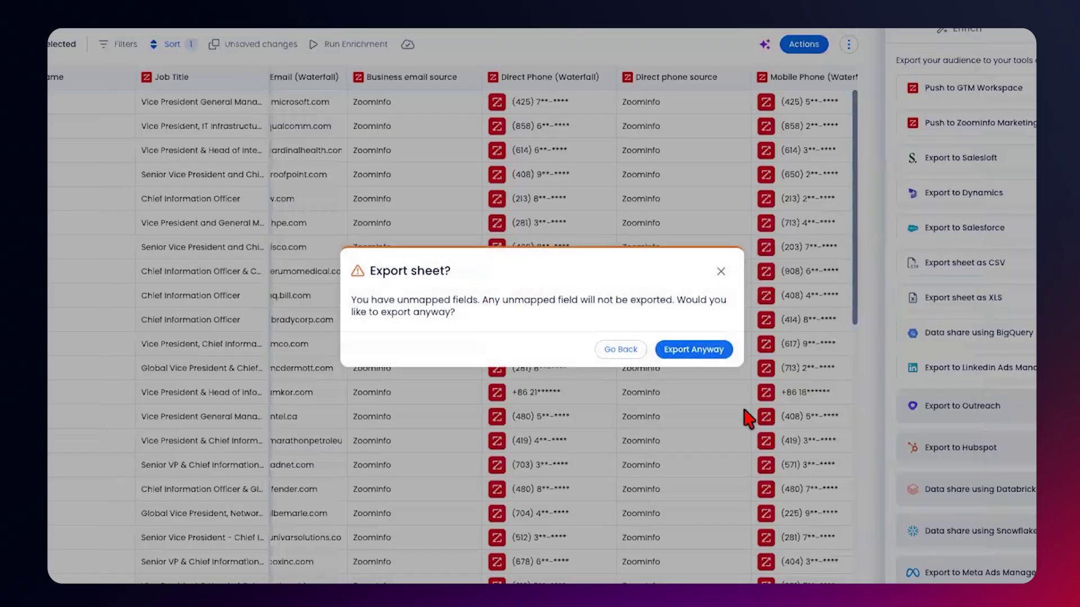
left_click(707, 351)
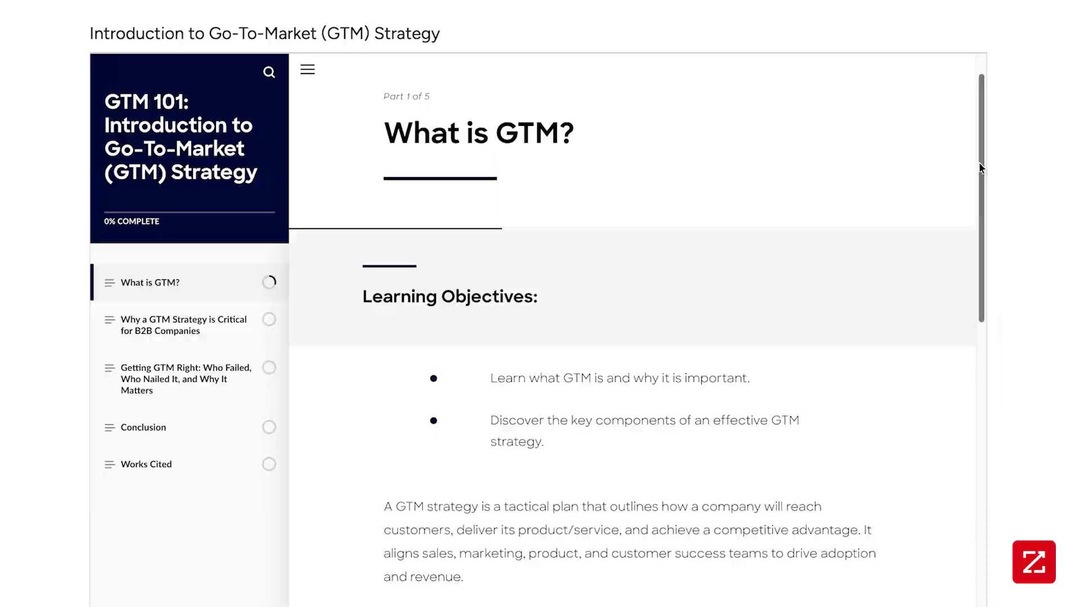
left_click_drag(978, 161, 980, 203)
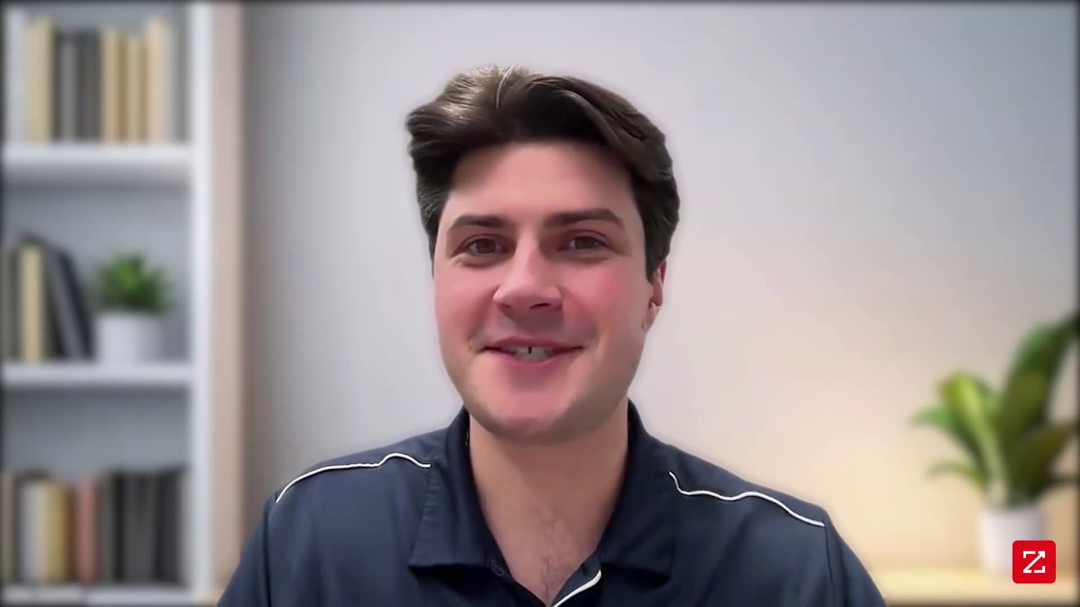